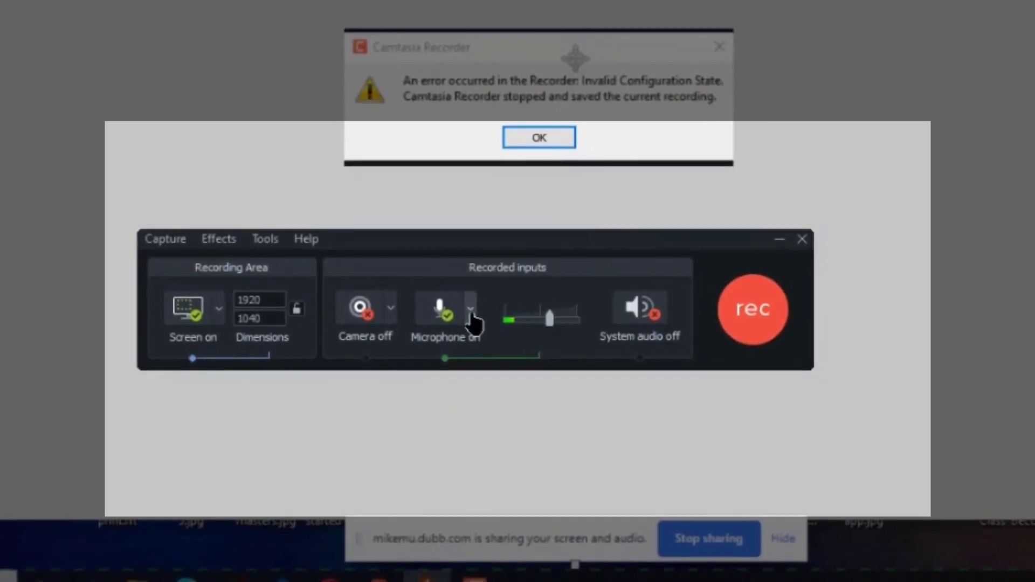
Show the Microphone device dropdown with RODECaster Pro Stereo currently selected
click(499, 418)
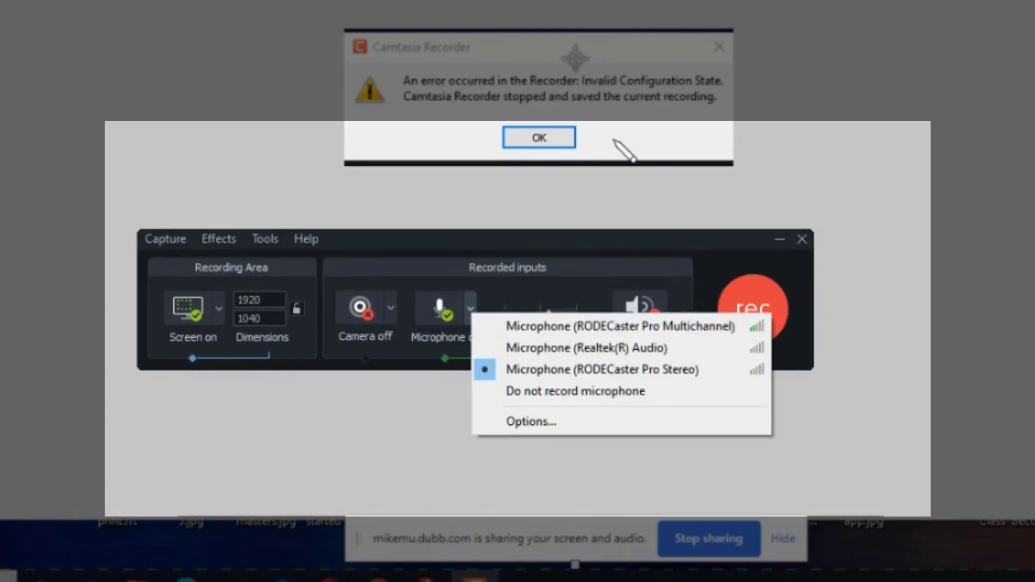
Choose 'Microphone (RODECaster Pro Stereo)' as the recording input, closing the dropdown
click(602, 368)
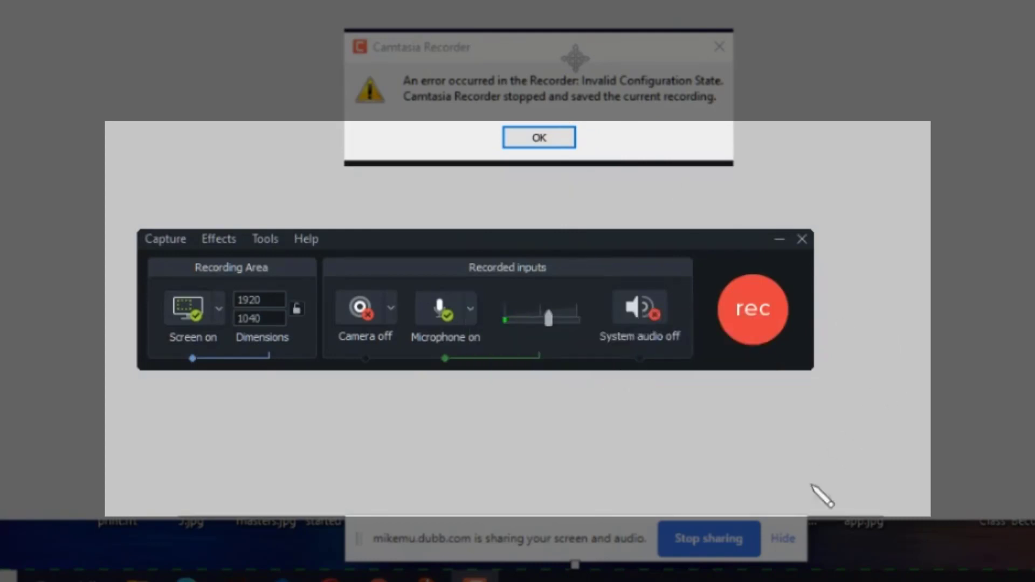